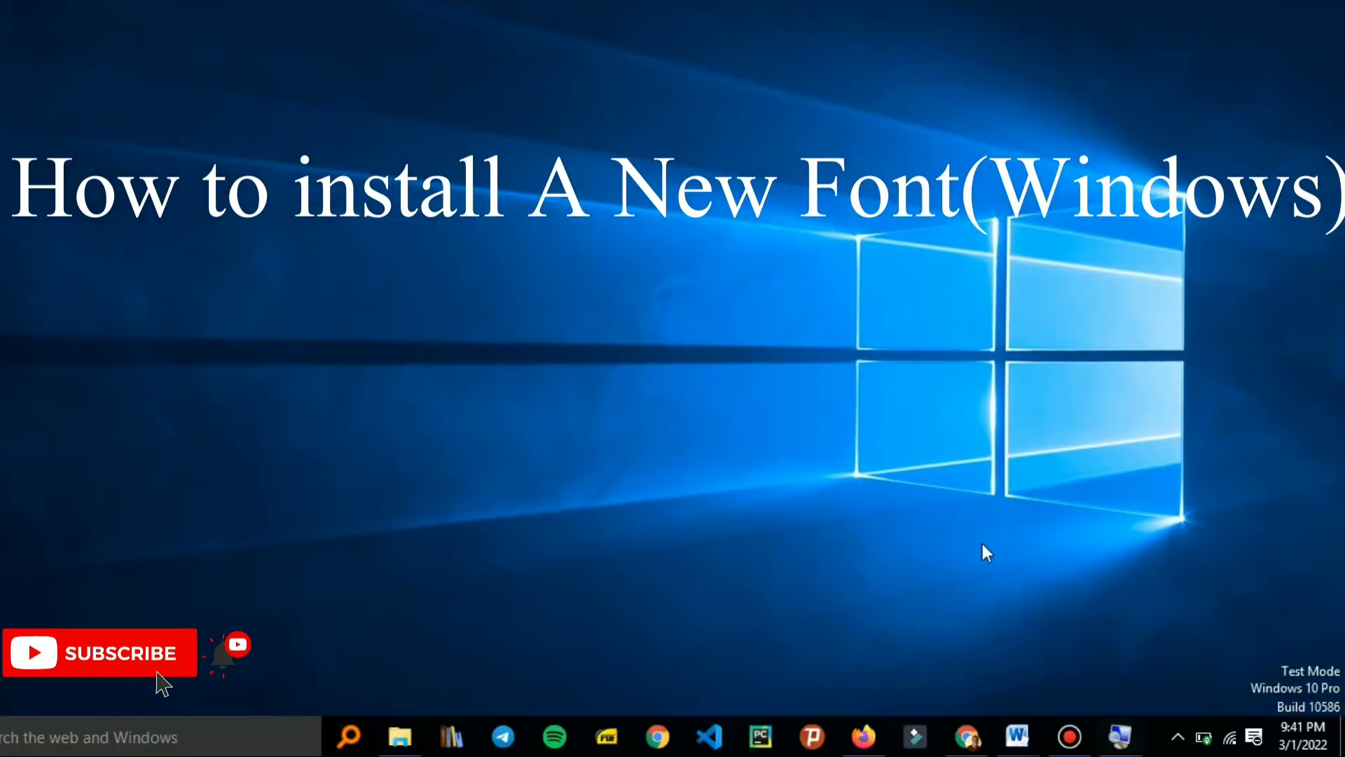
Bring up the Labor Trafficking Fact Sheet in Word and browse its font list.
mouse_move(1015, 736)
left_click(1131, 633)
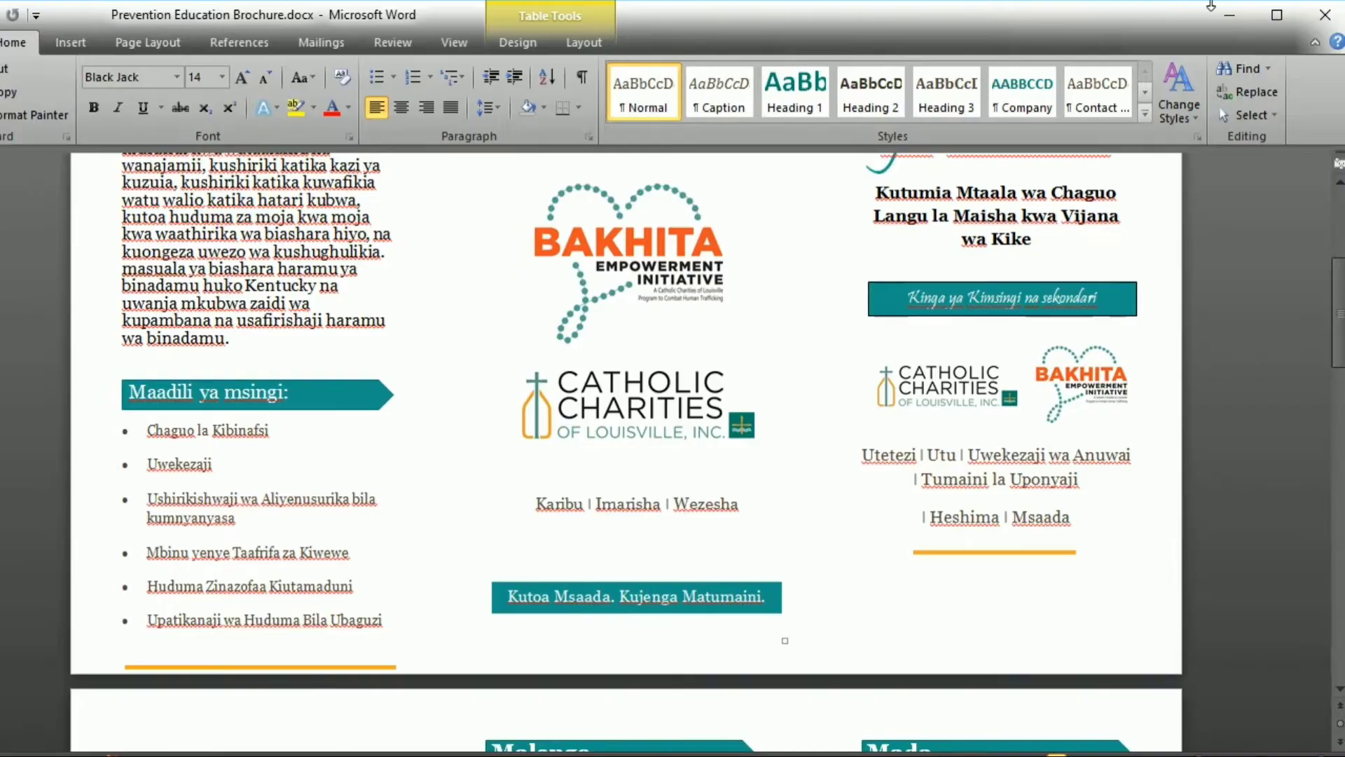
left_click(1227, 15)
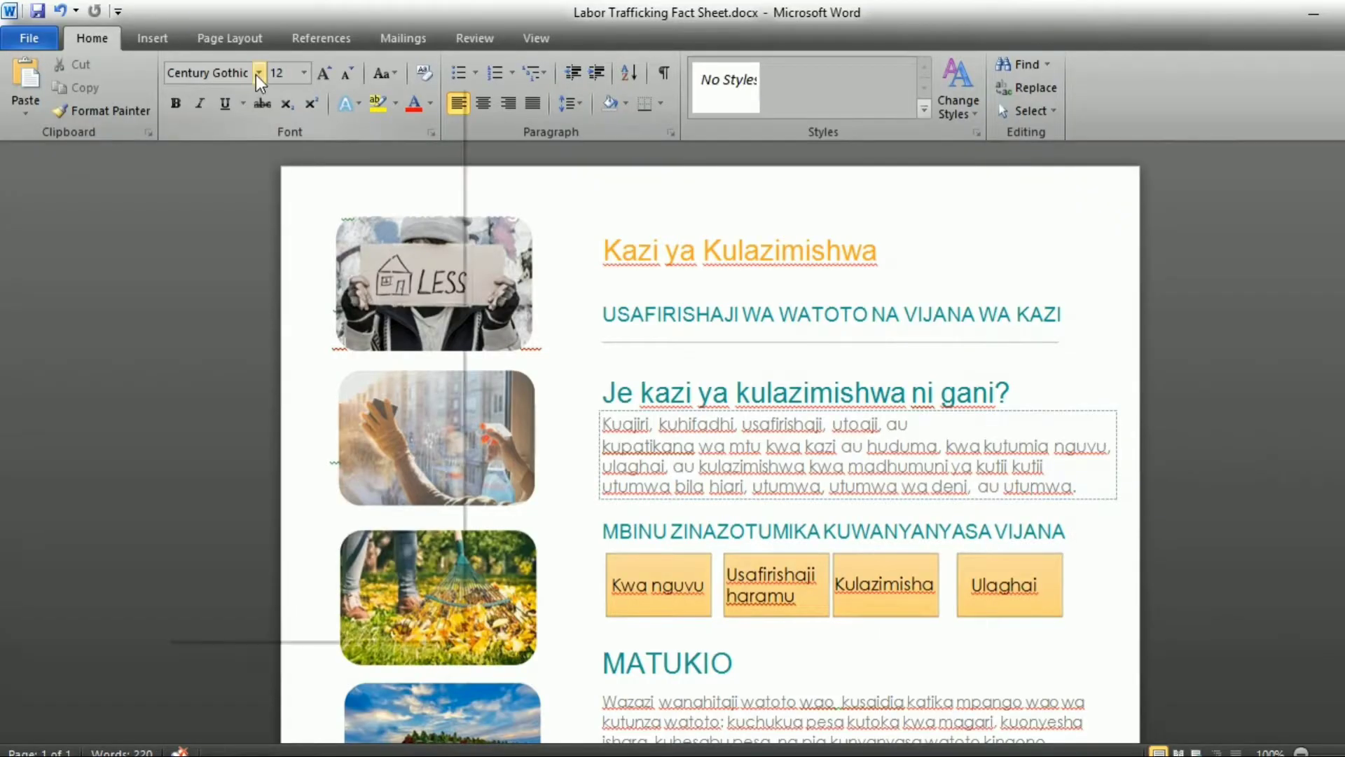
left_click(258, 74)
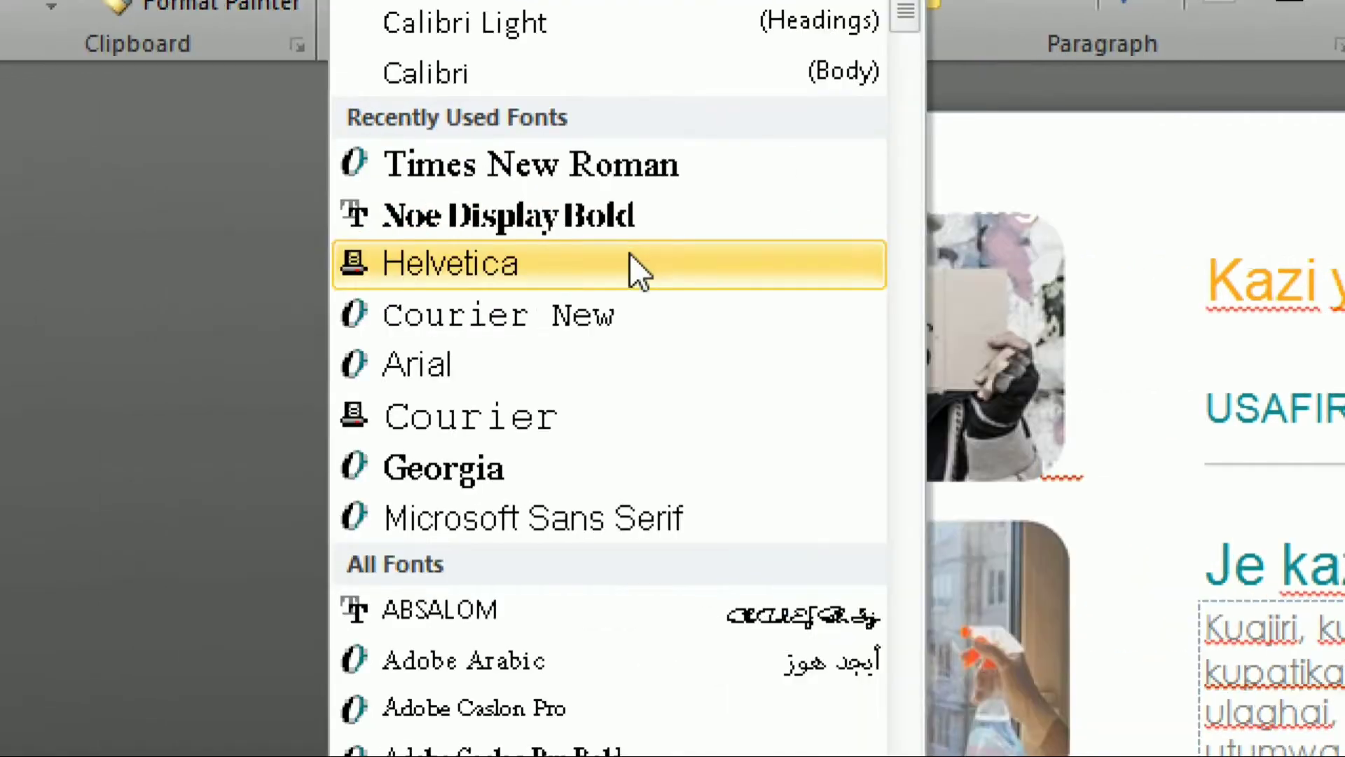
scroll(630, 284, "down", 1)
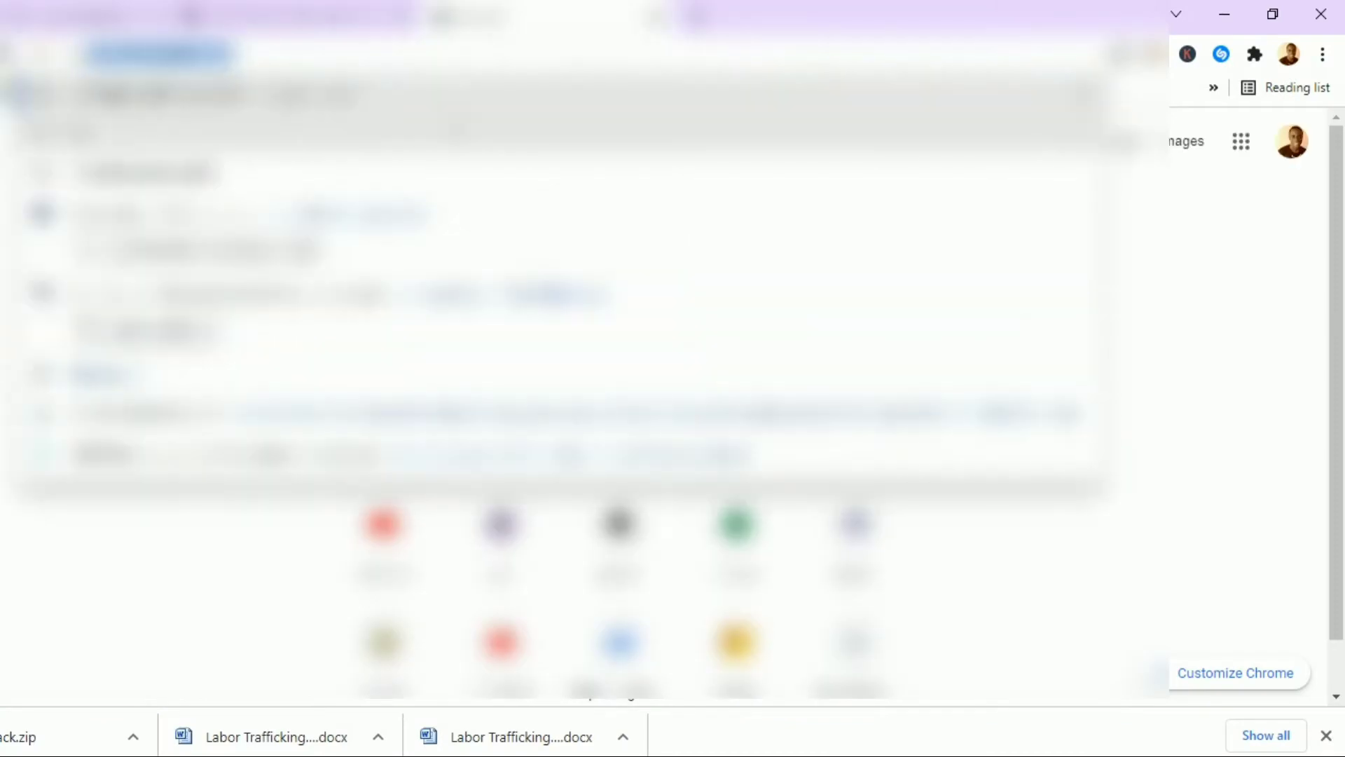
Search for 'black jack font download' and open the Font Squirrel Black Jack page.
key("Right")
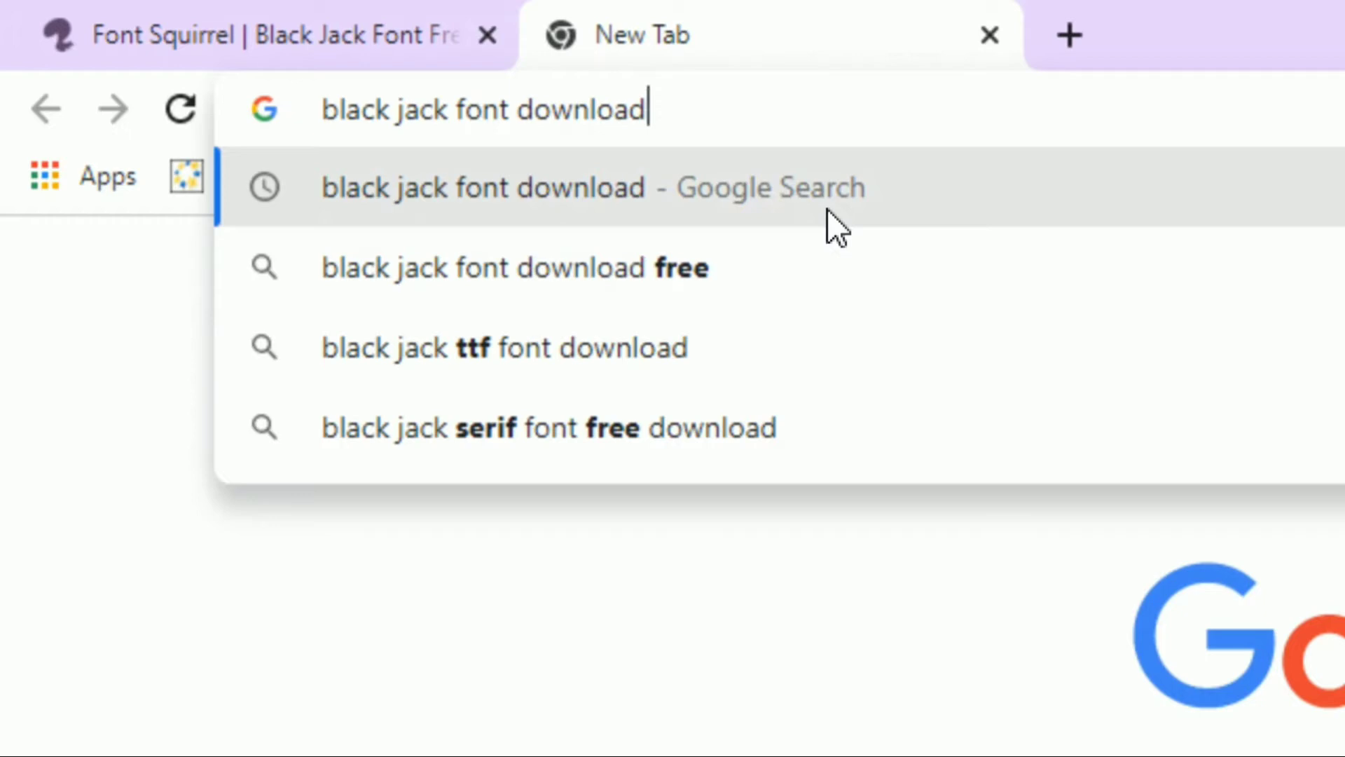
key("Return")
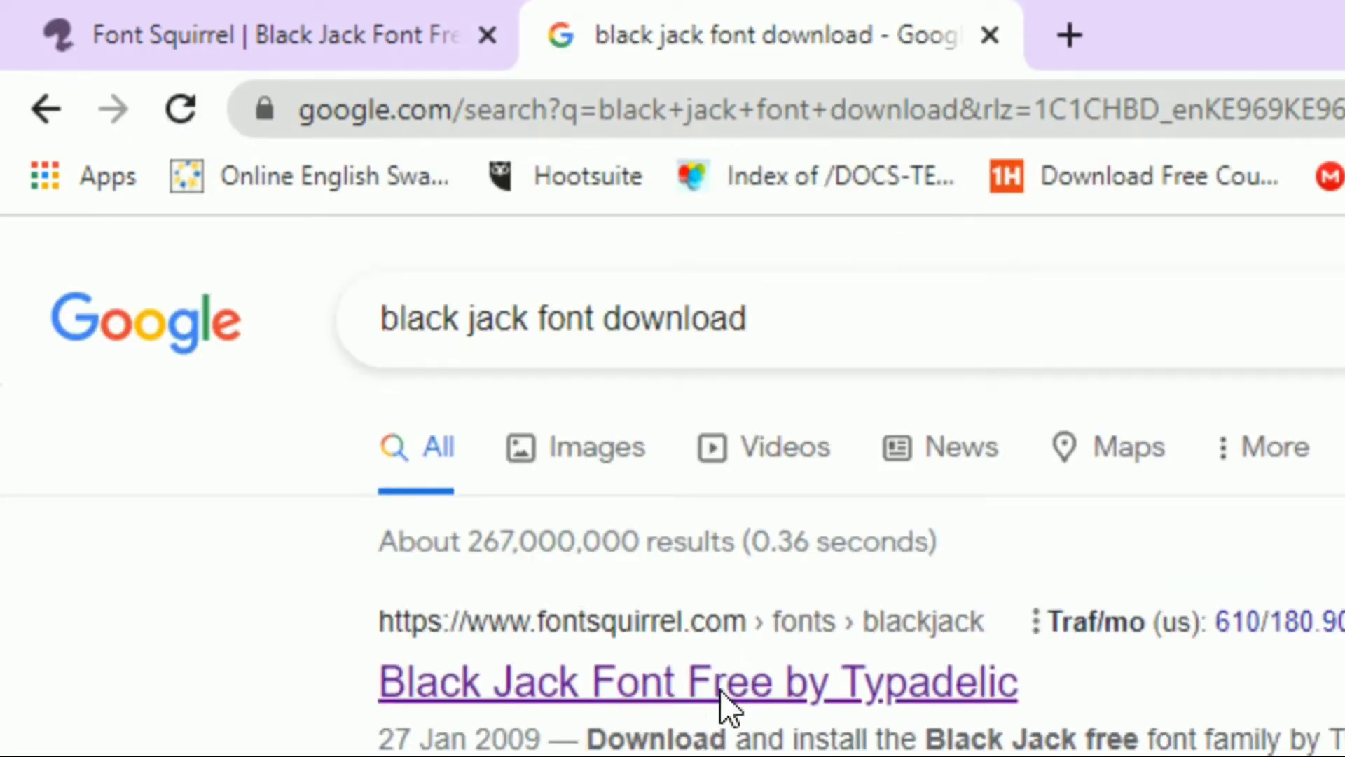
left_click(725, 683)
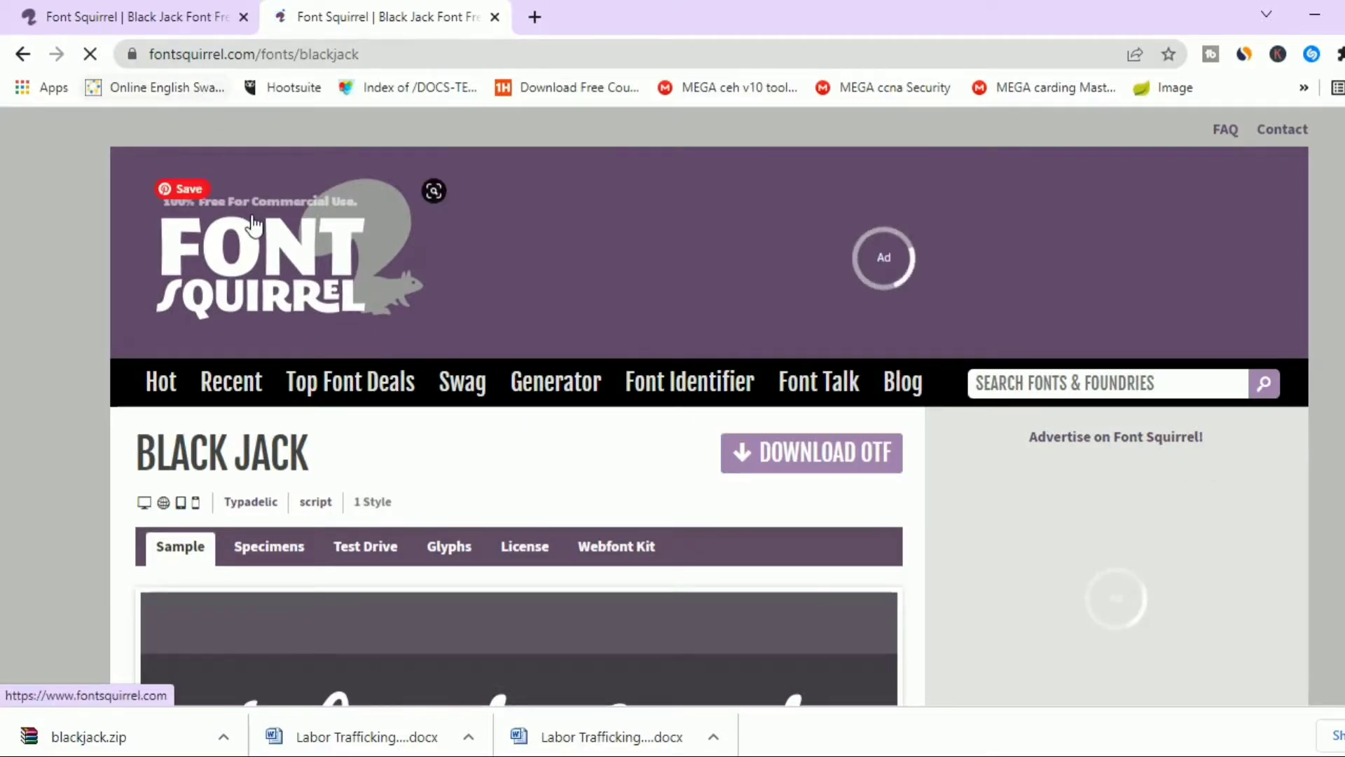
scroll(306, 426, "down", 2)
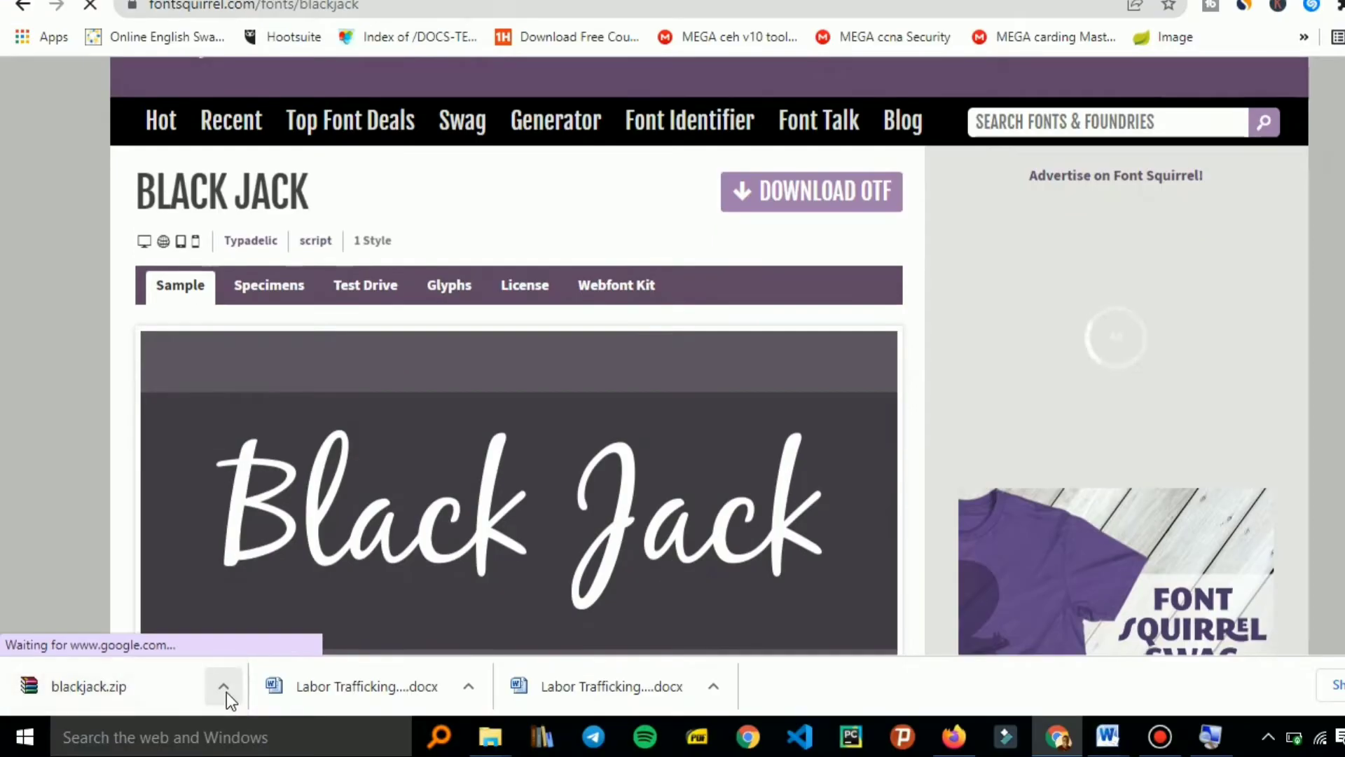
Open the downloaded blackjack.zip from its folder and preview blackjack.otf.
left_click(223, 686)
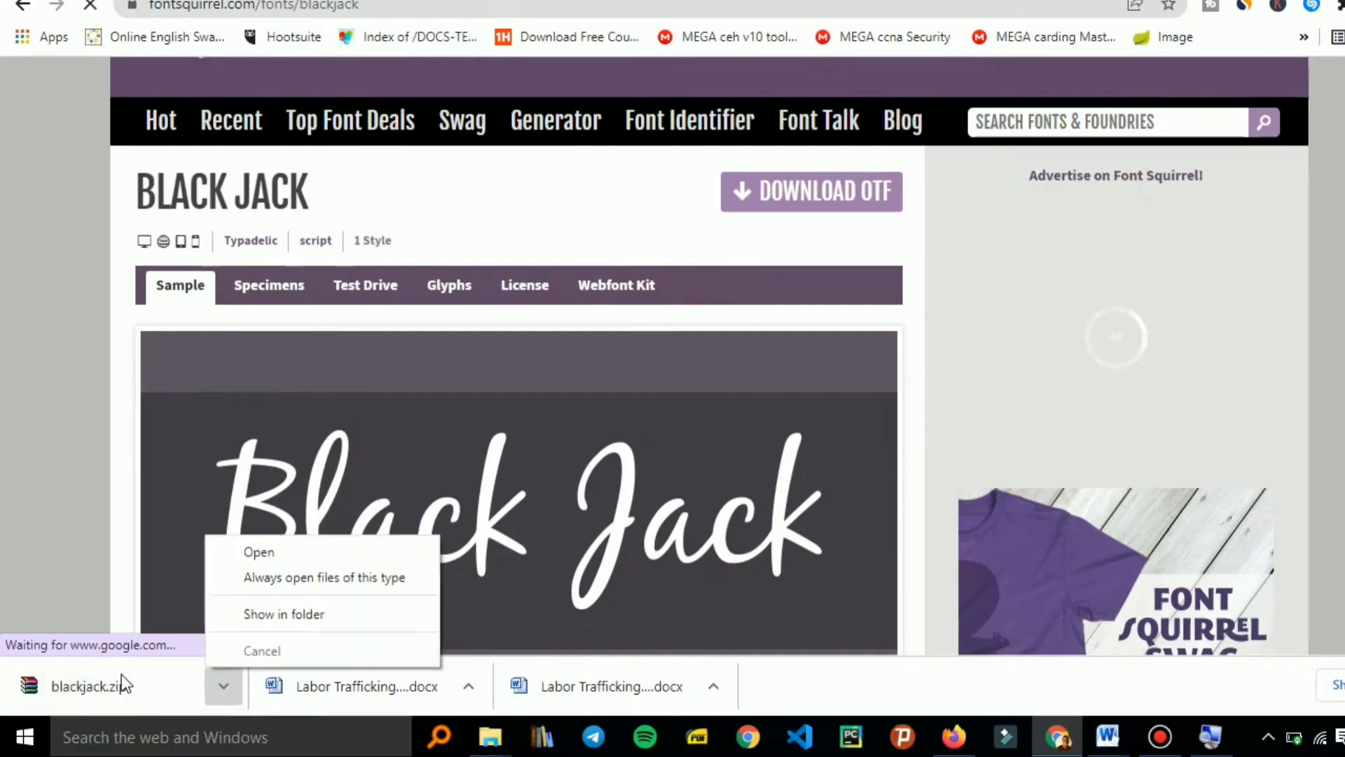
left_click(238, 616)
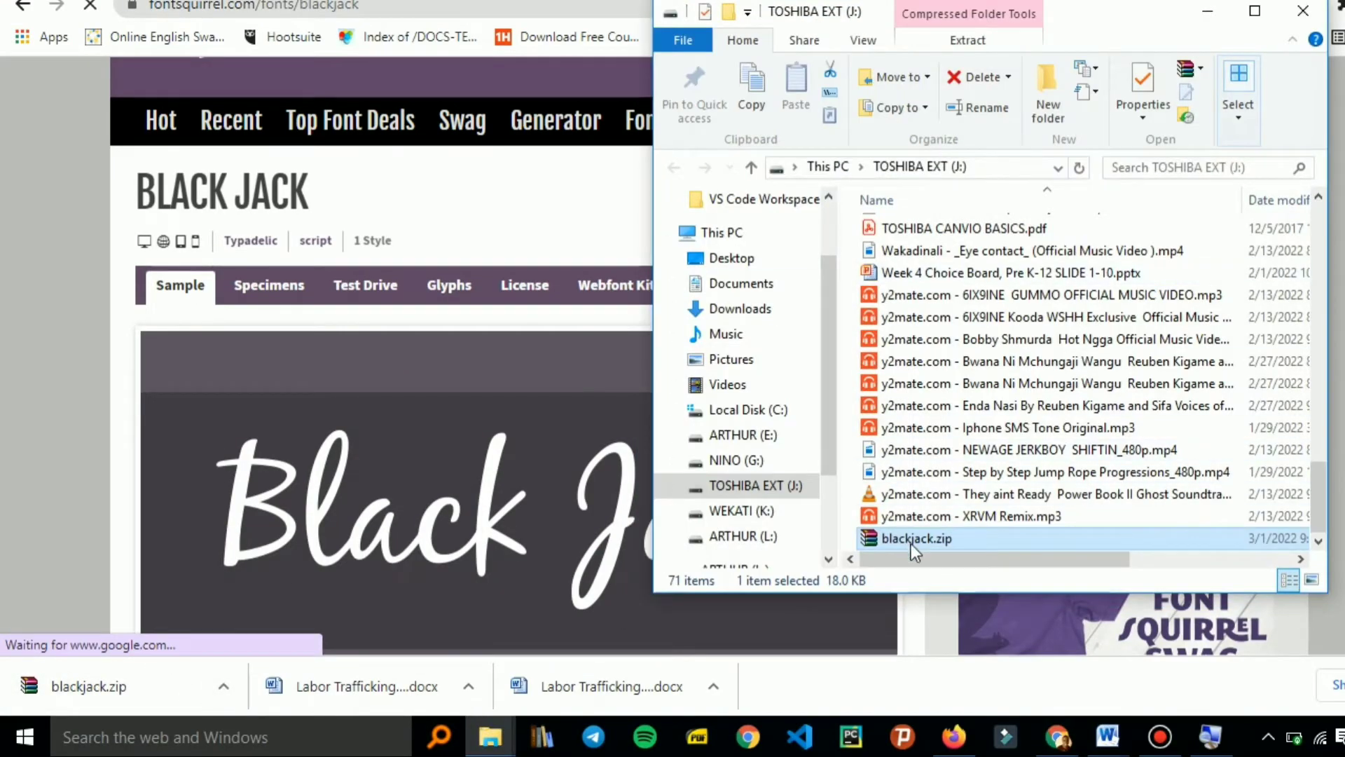
double_click(909, 539)
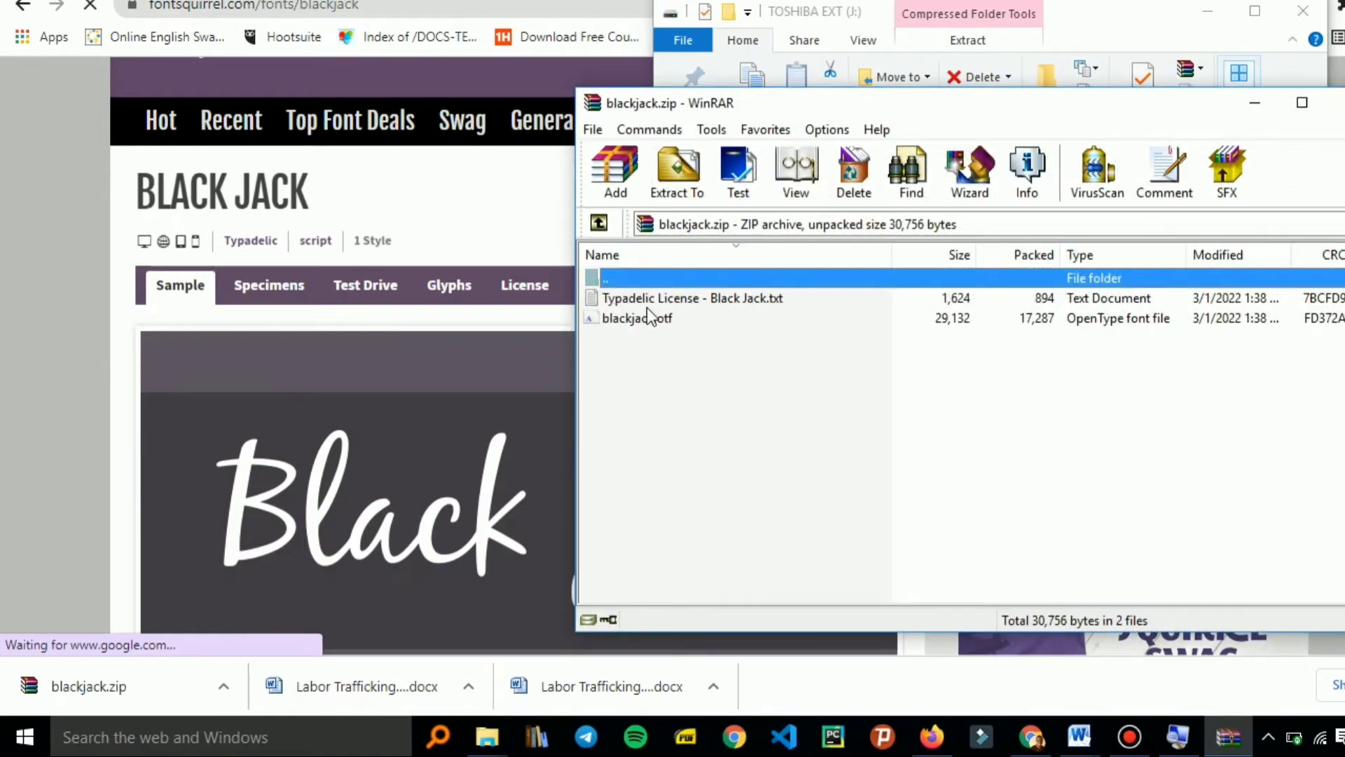
double_click(645, 318)
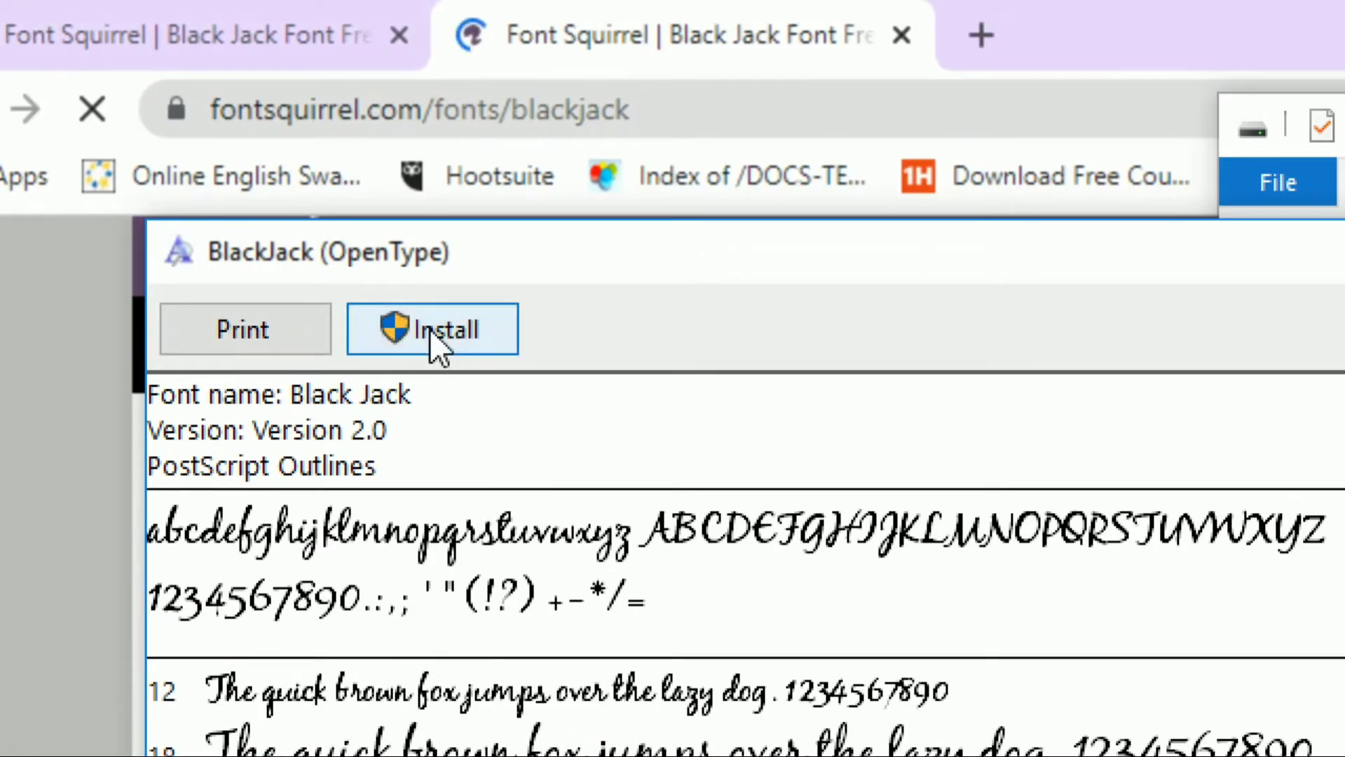
Install the Black Jack font from Font Viewer, then close the preview window.
left_click(430, 329)
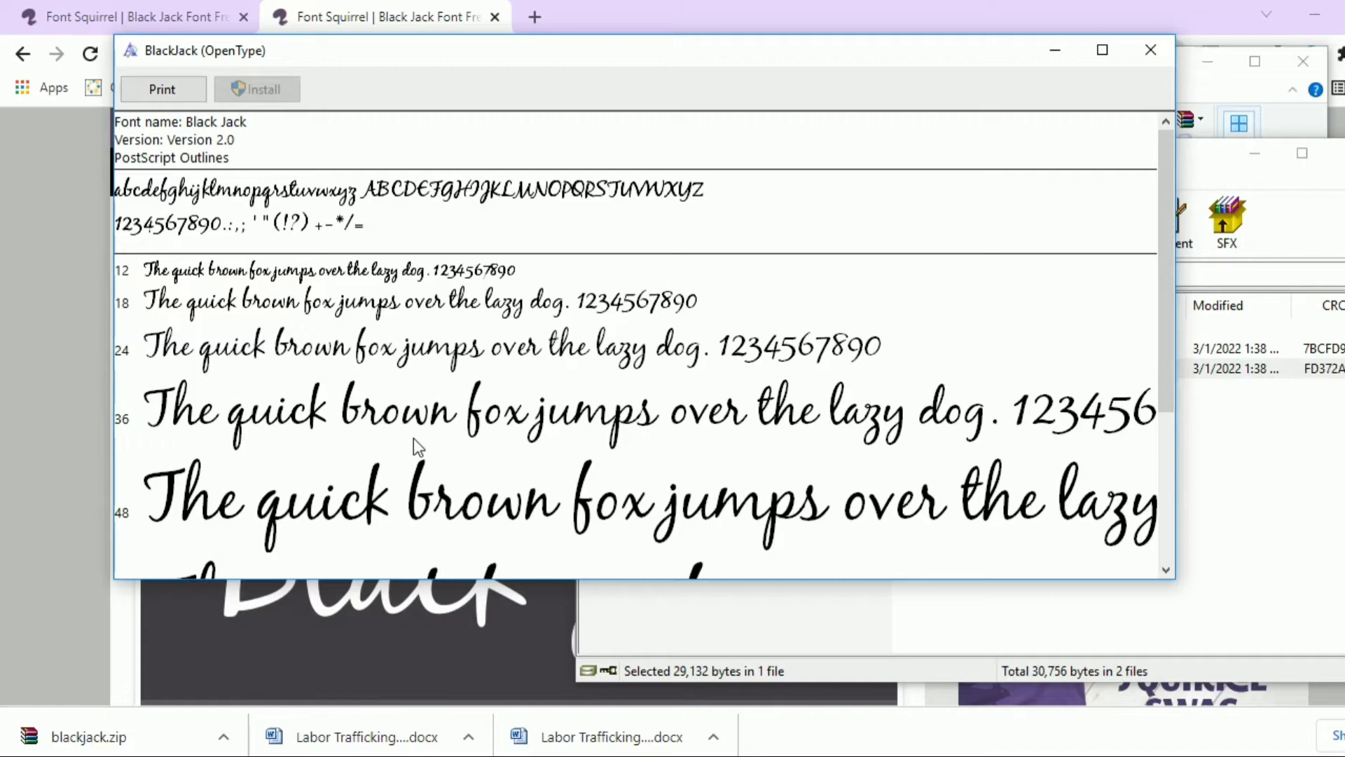
left_click_drag(1075, 420, 1074, 568)
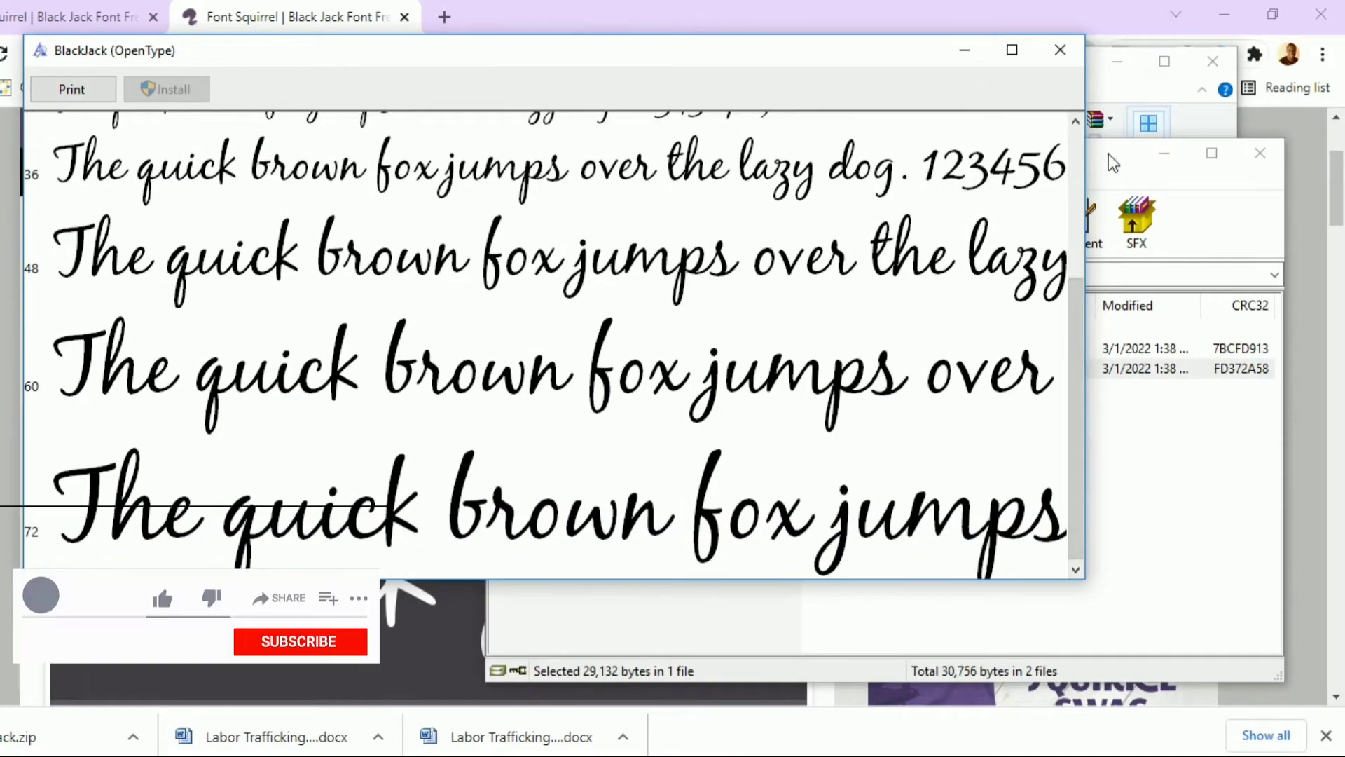
left_click(1080, 174)
left_click(965, 50)
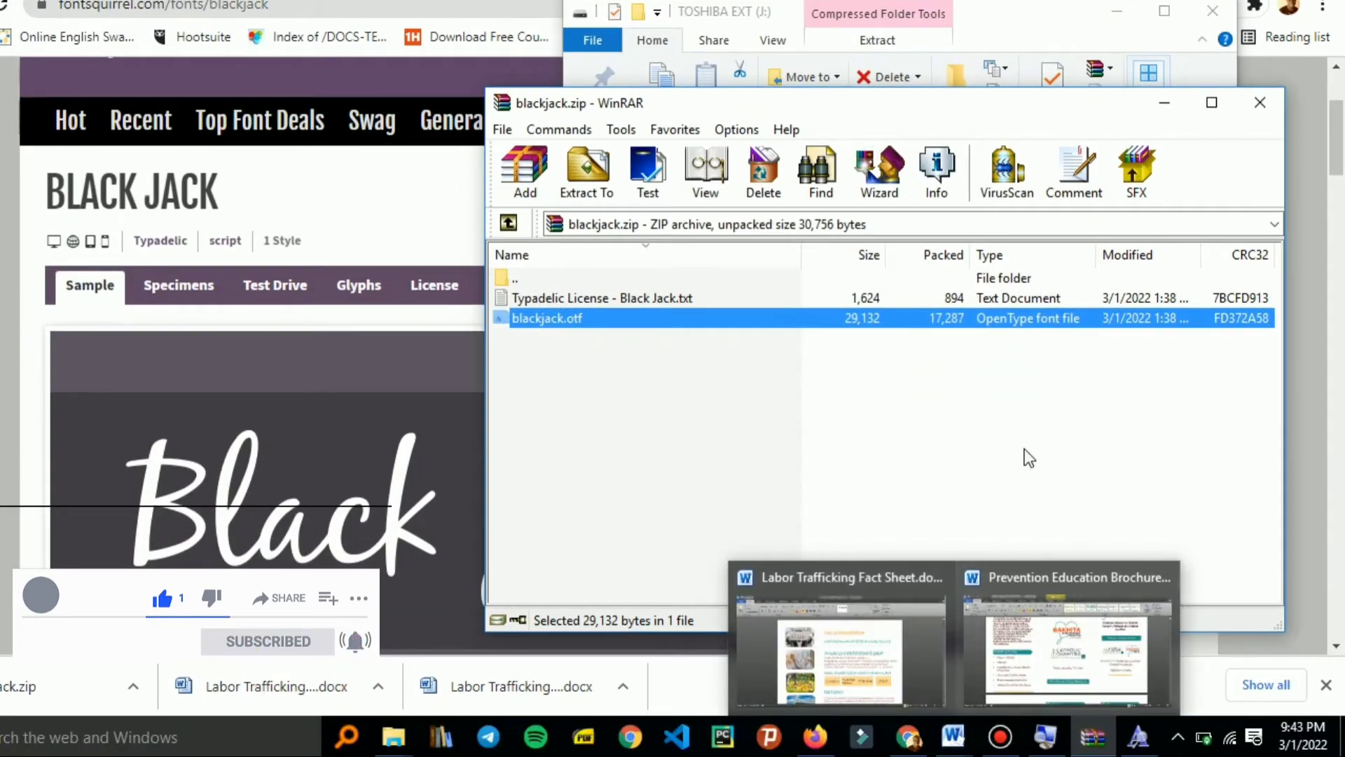
Close the WinRAR archive and File Explorer windows, then minimize Chrome to reveal Word.
left_click(1021, 456)
left_click(1257, 158)
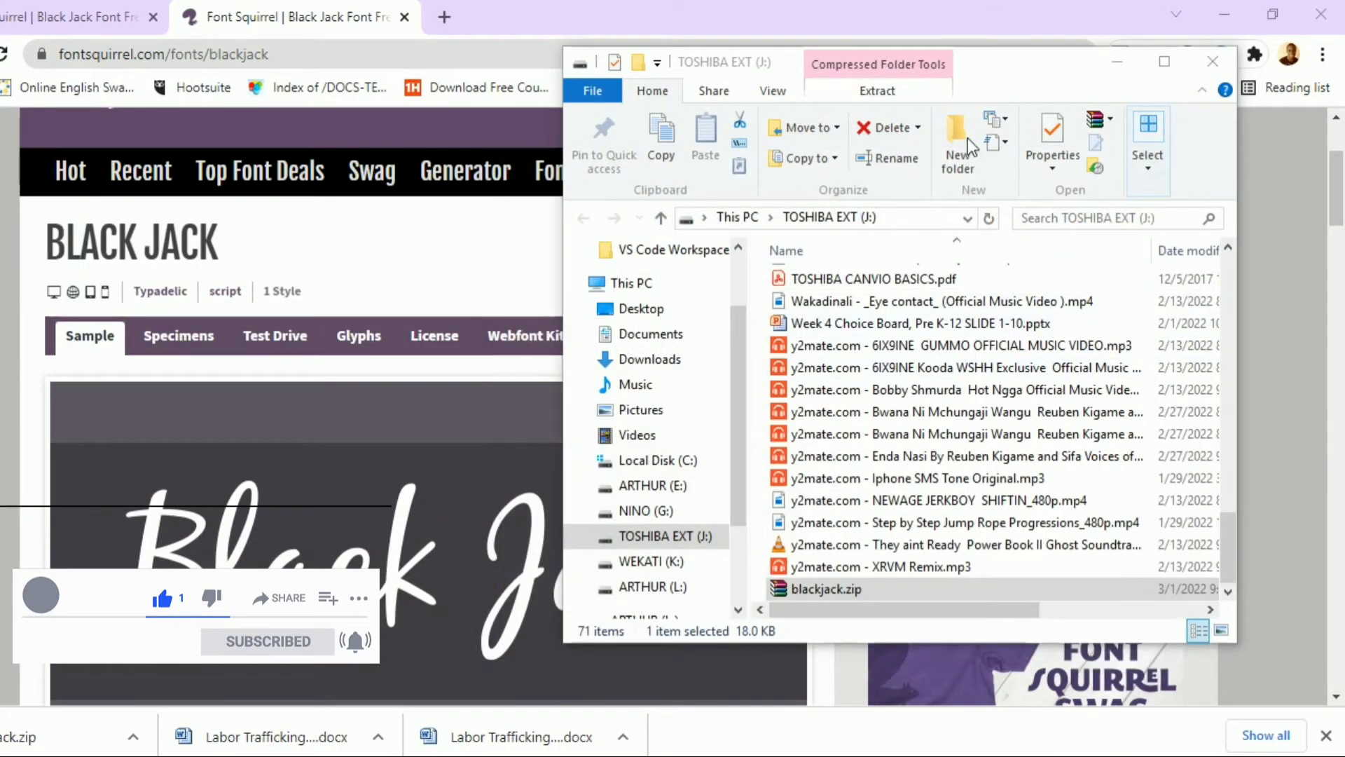
left_click(981, 21)
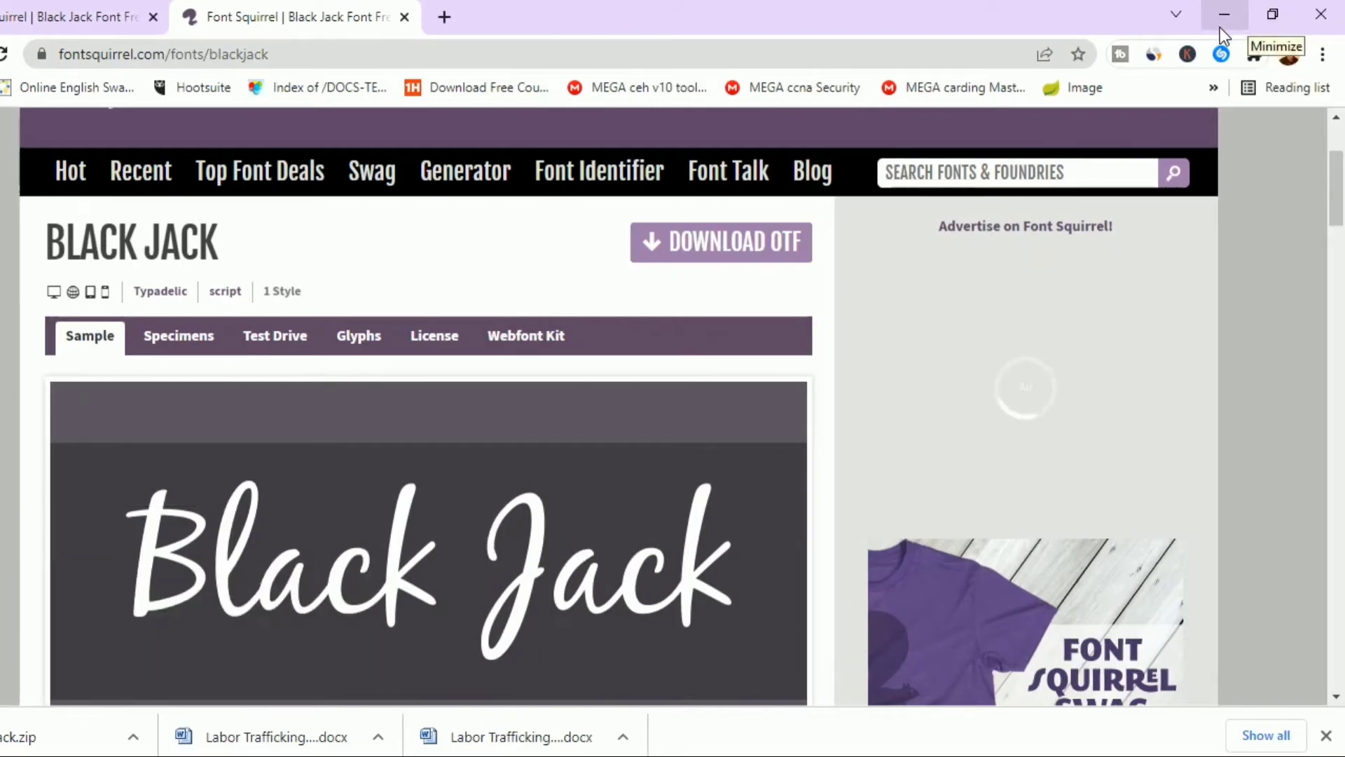
left_click(1221, 28)
Format the heading 'Kazi ya Kulazimishwa' in Black Jack at 22 pt.
left_click_drag(895, 255, 632, 254)
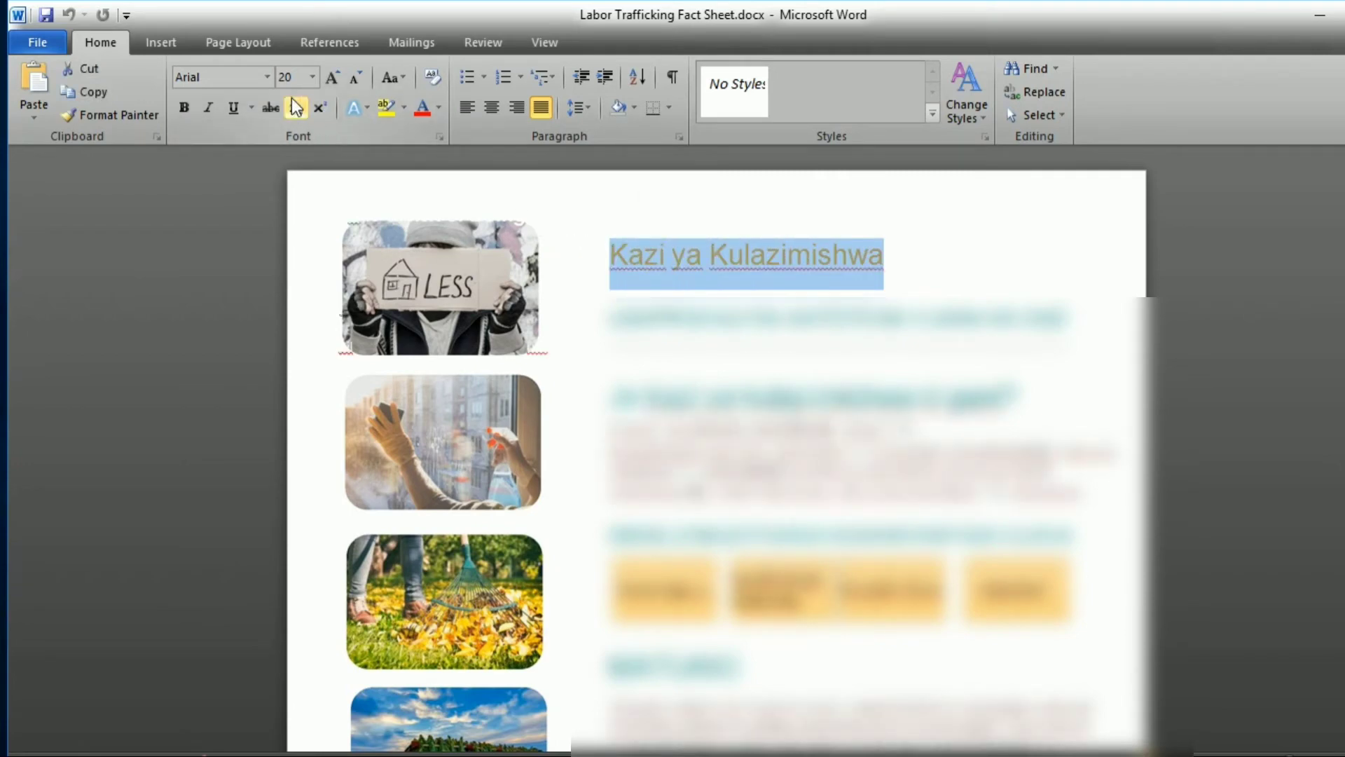
left_click(269, 77)
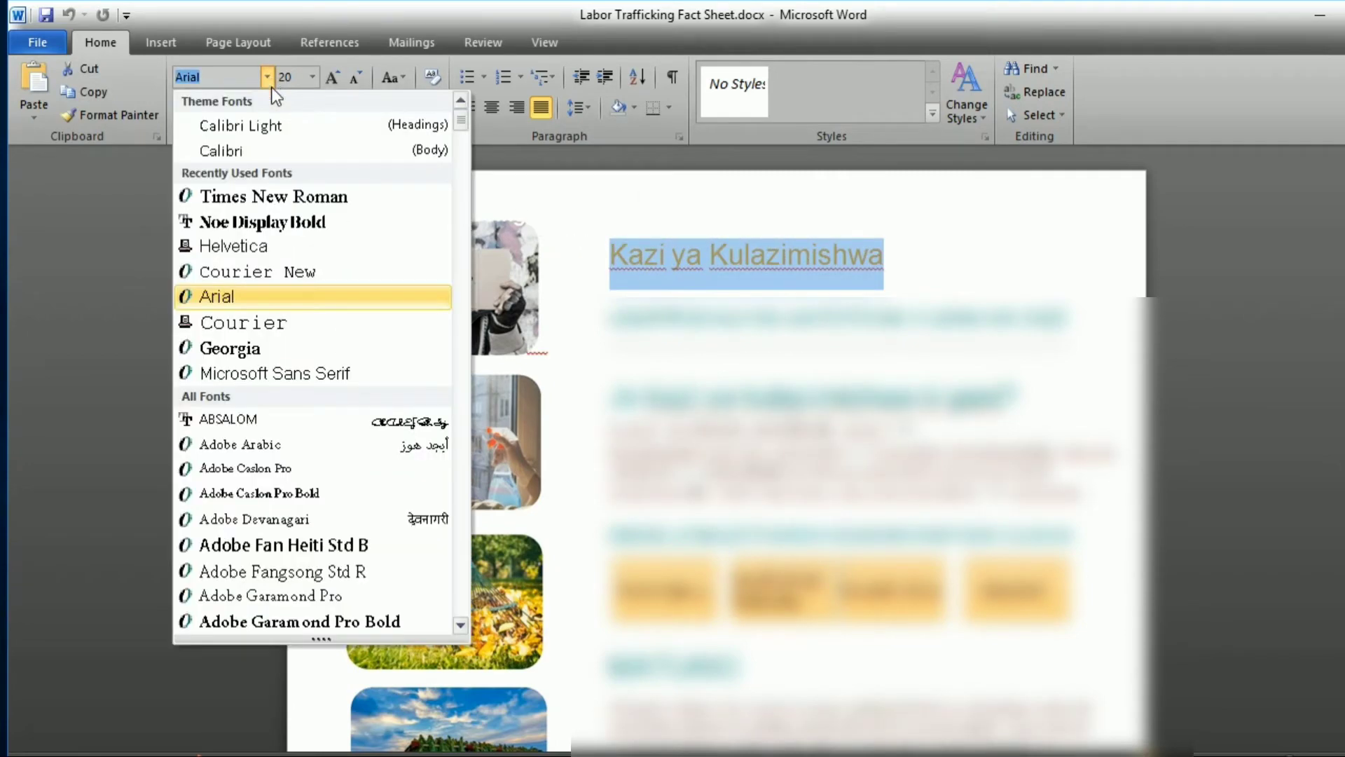
scroll(274, 353, "down", 5)
scroll(260, 452, "down", 10)
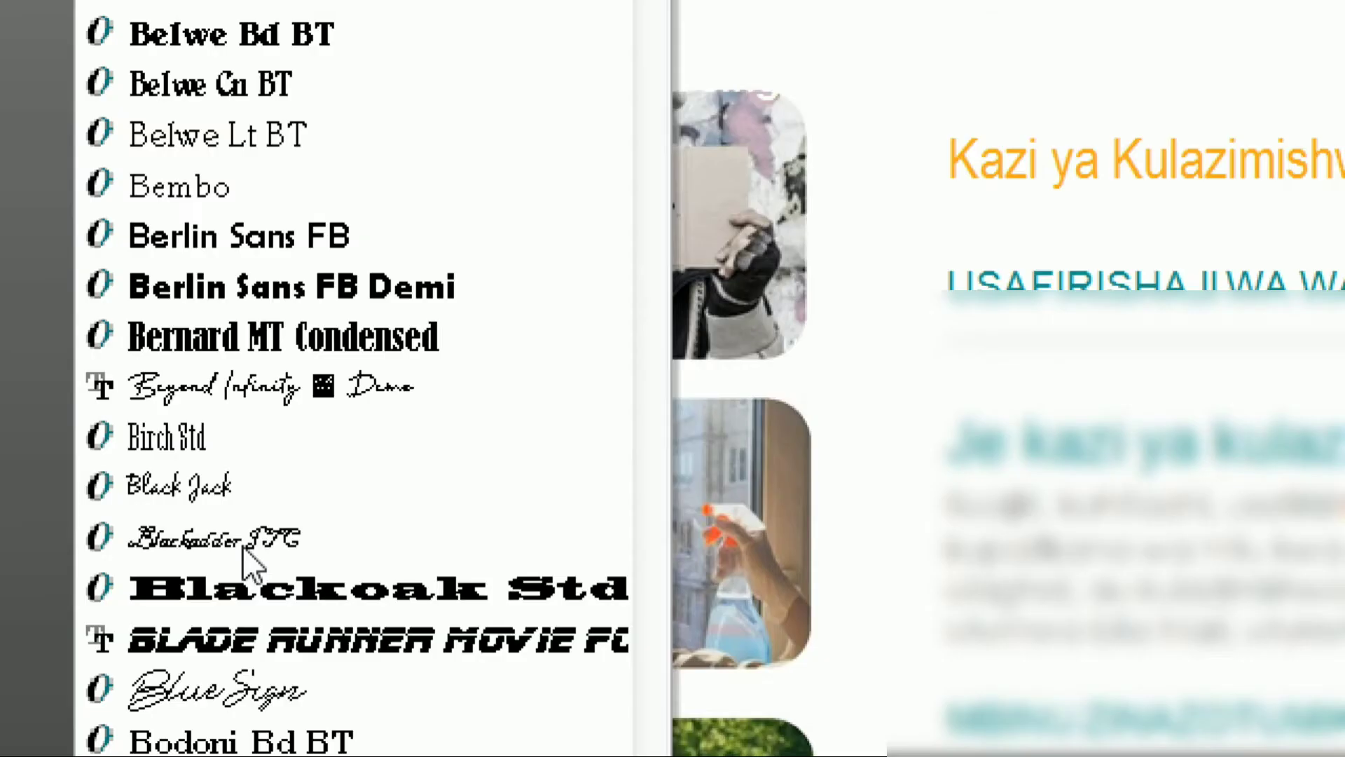
left_click(240, 489)
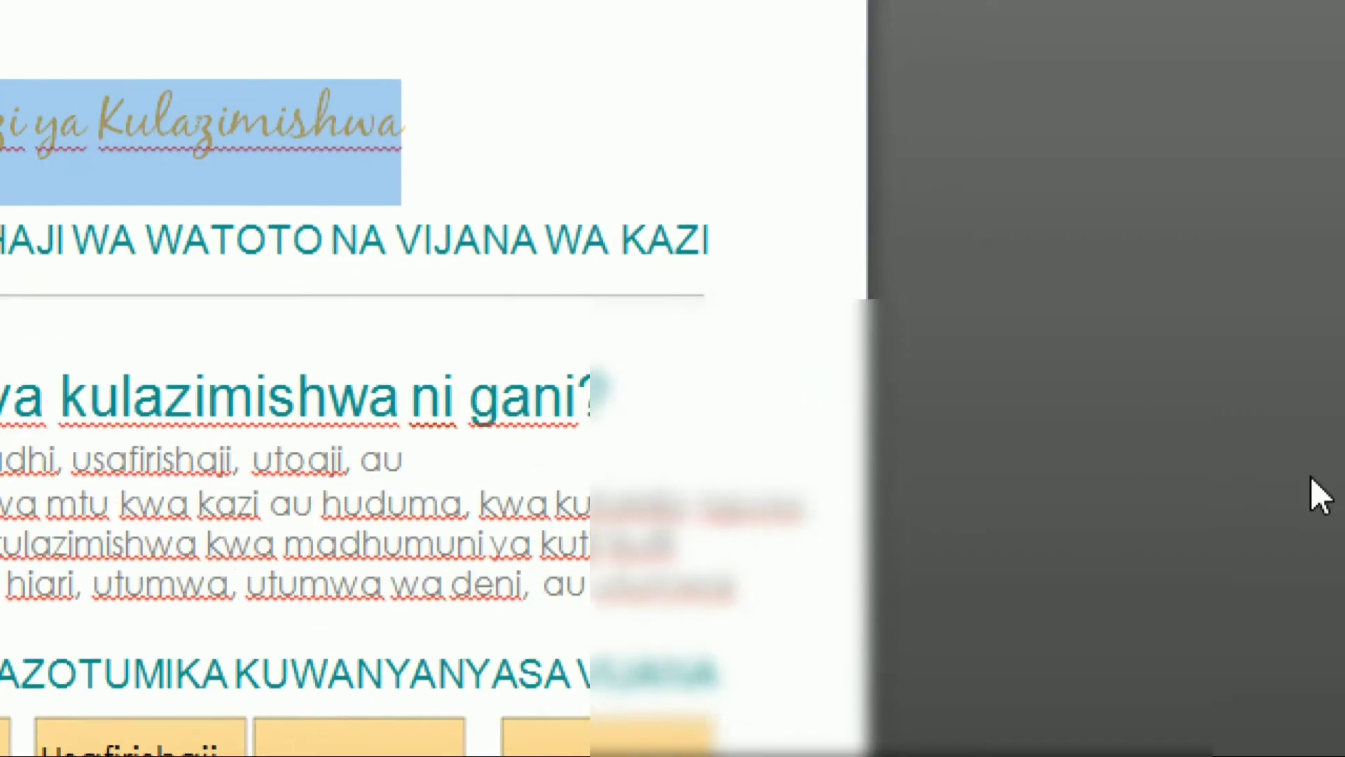
left_click(313, 76)
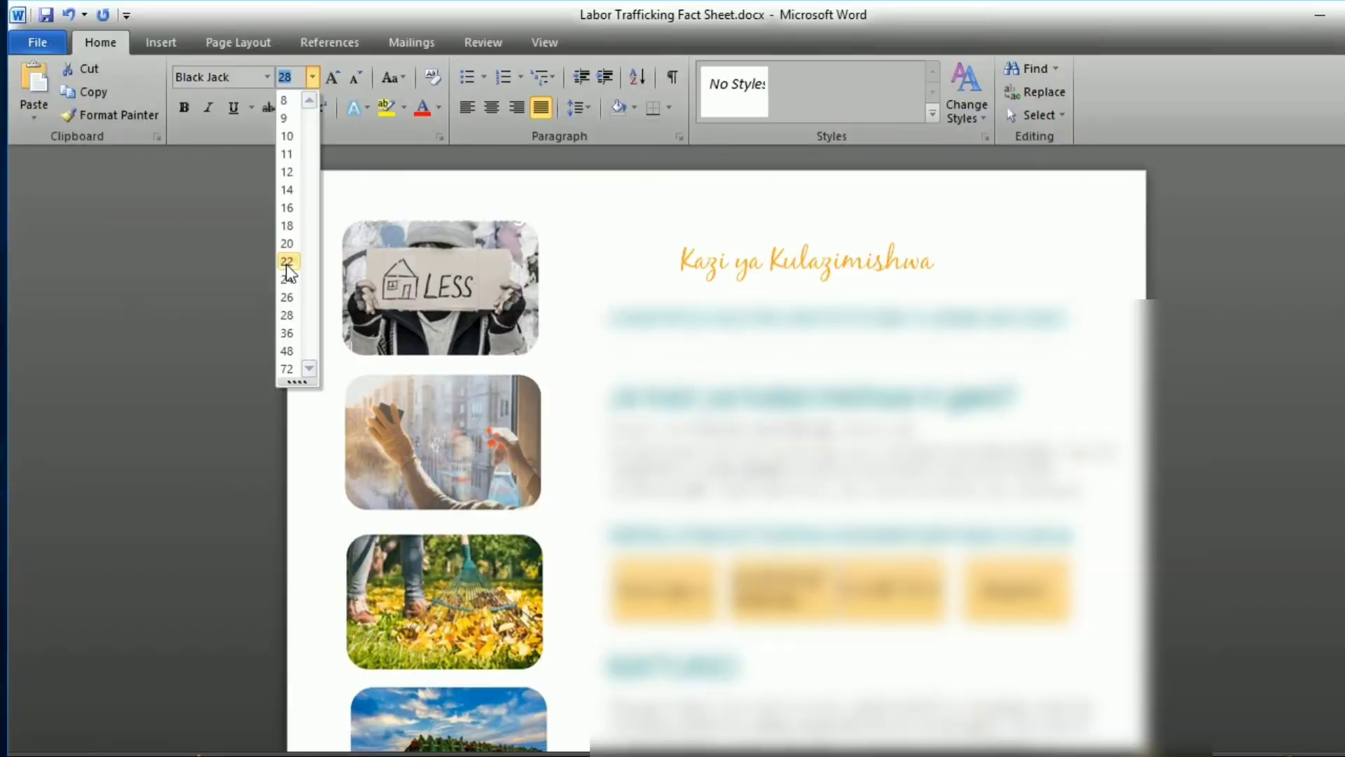
left_click(287, 261)
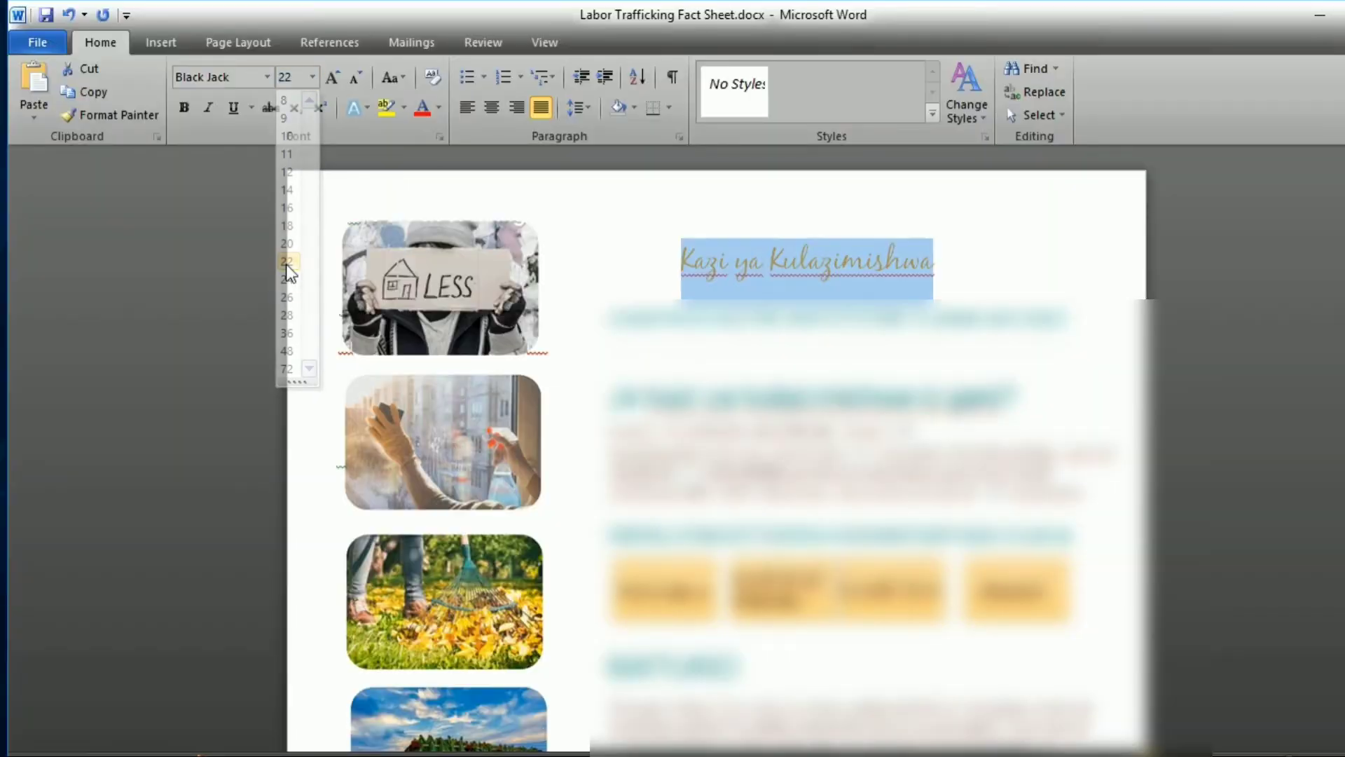
Bold the Black Jack heading and reopen the font list.
left_click(183, 107)
left_click(268, 78)
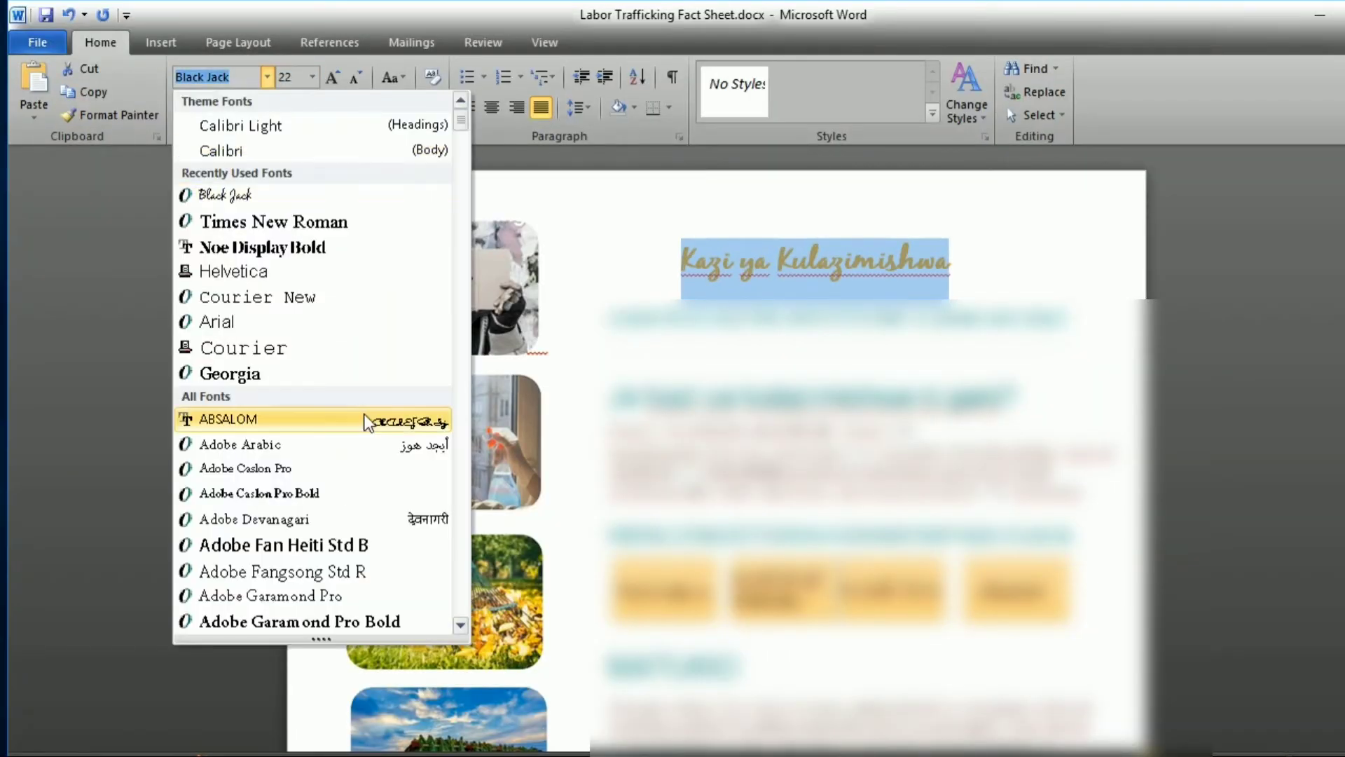
scroll(364, 419, "down", 2)
scroll(365, 418, "down", 4)
scroll(364, 419, "down", 2)
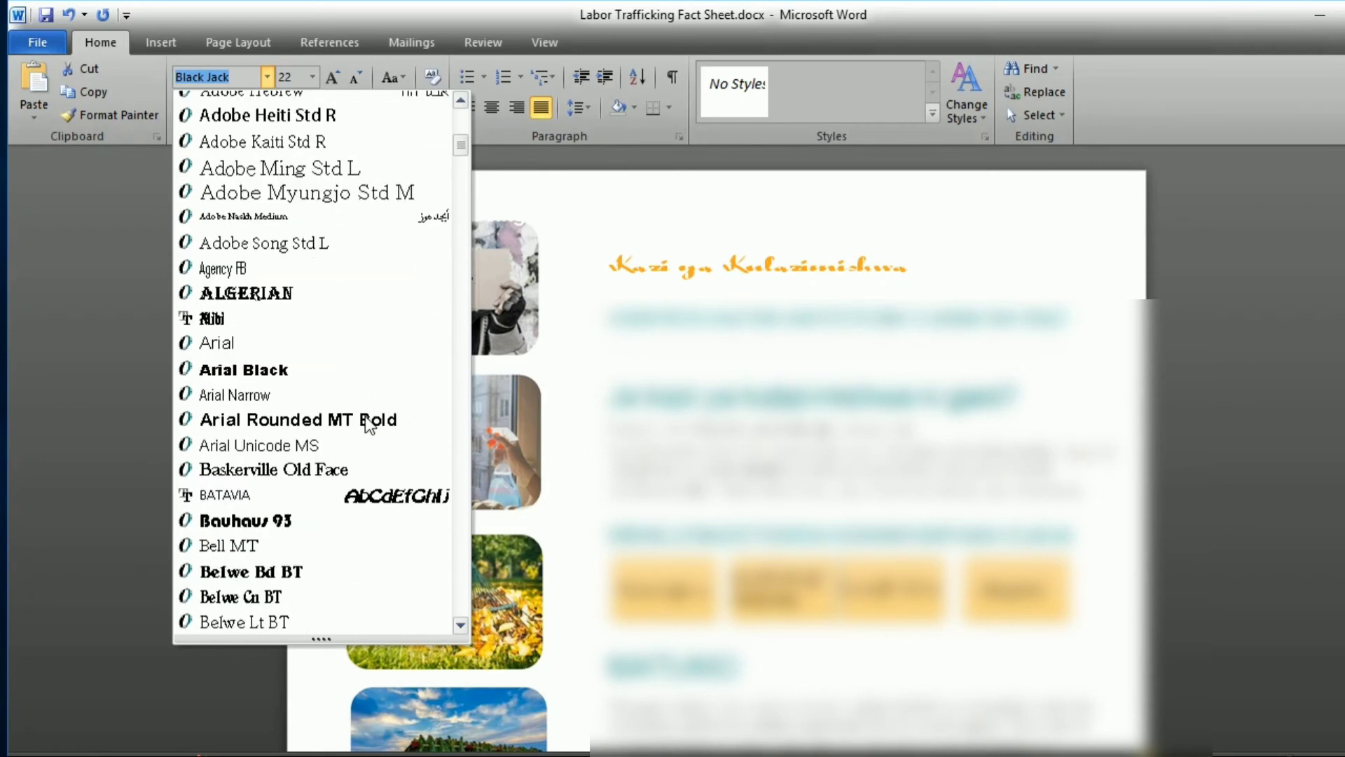
scroll(369, 423, "down", 3)
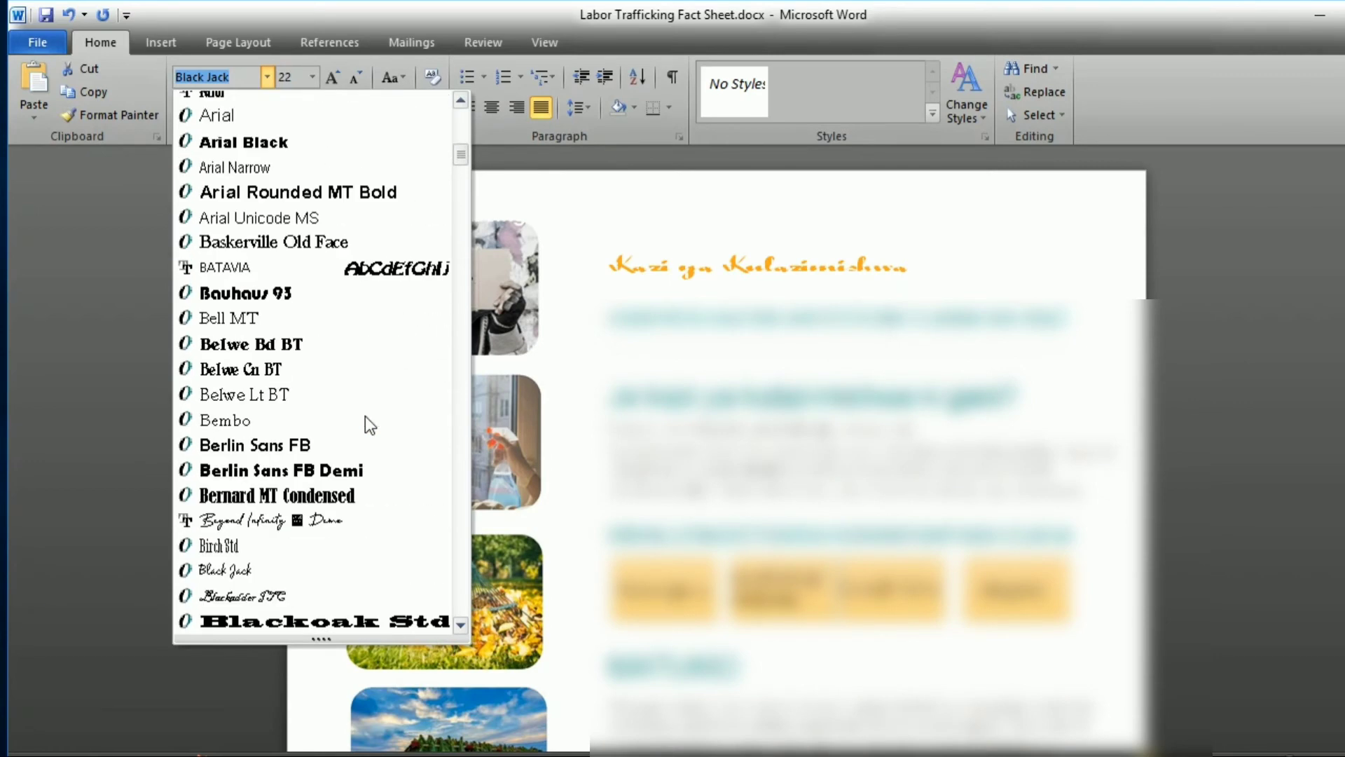
scroll(365, 423, "down", 1)
scroll(364, 423, "down", 1)
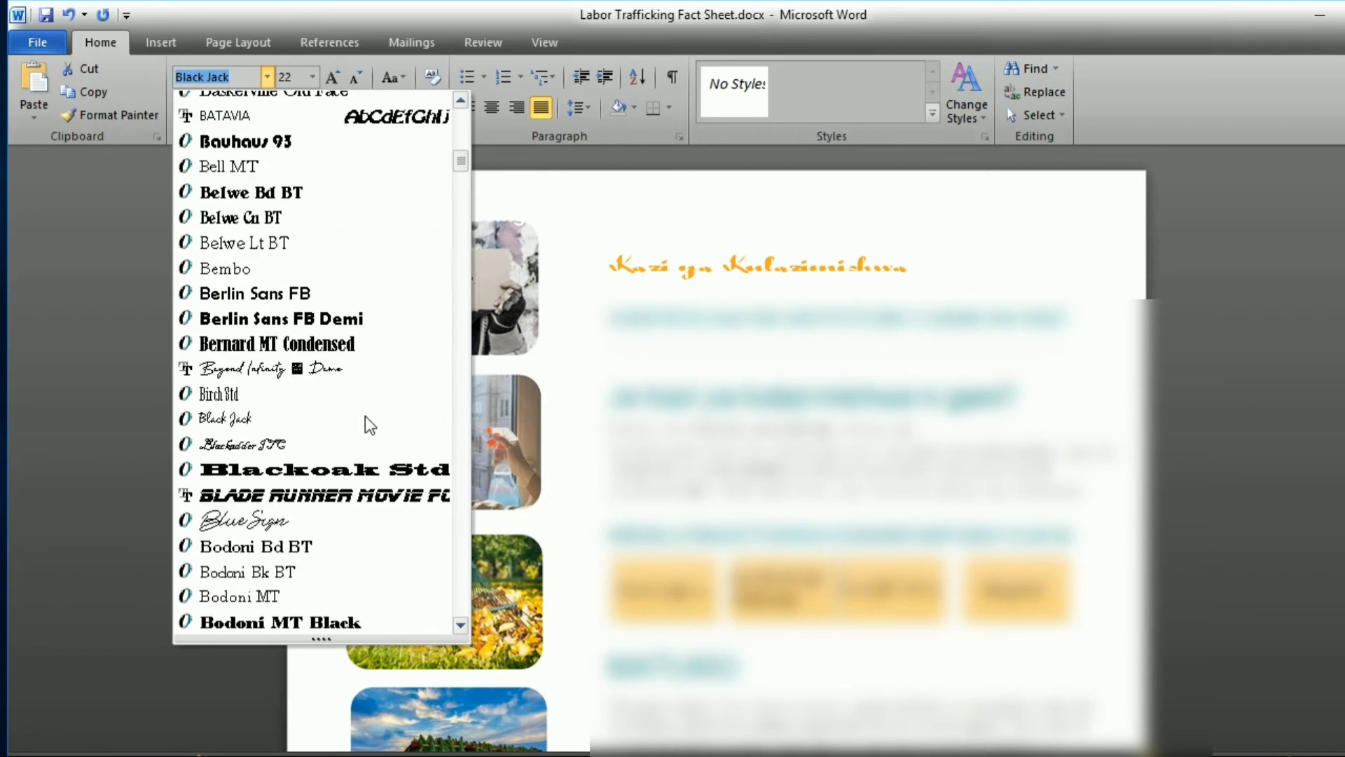
scroll(365, 415, "down", 1)
scroll(365, 415, "down", 1)
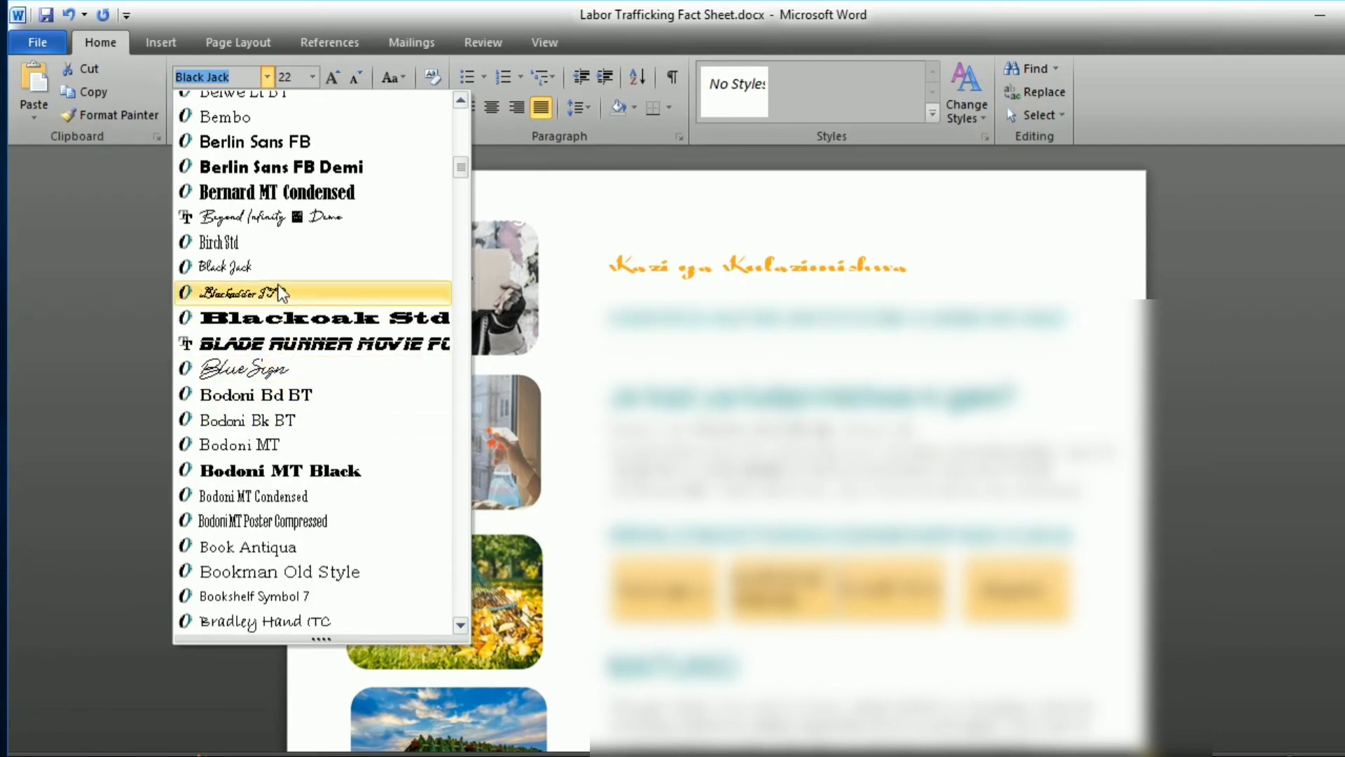